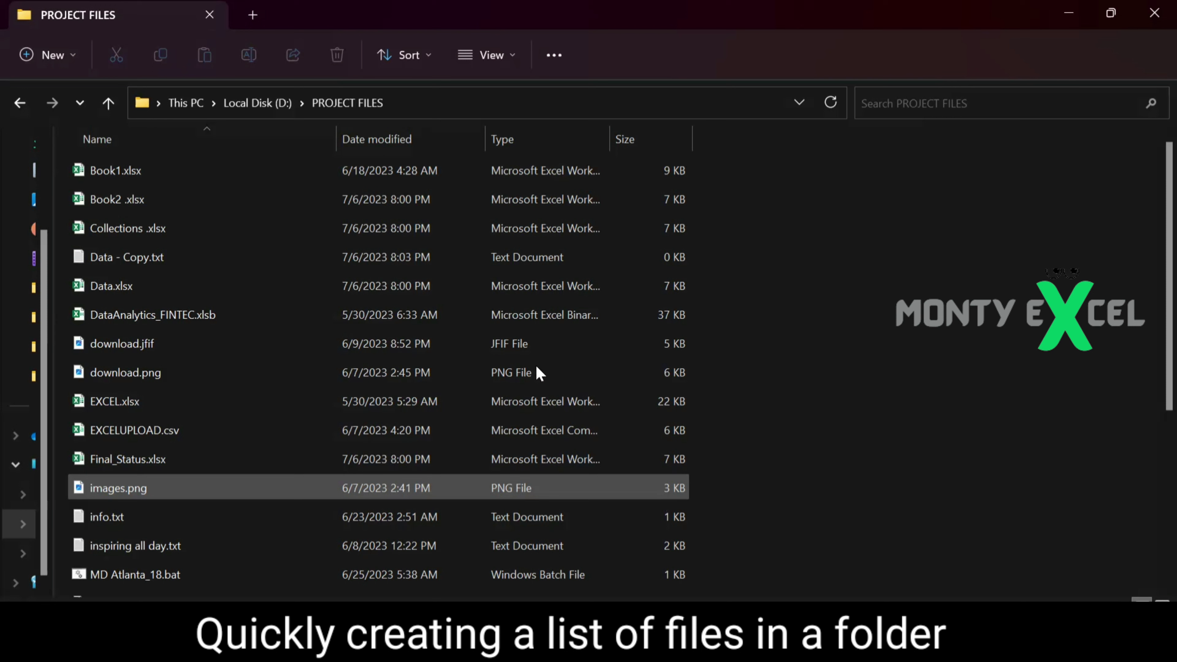
Step: Look through the files in the PROJECT FILES folder
click(135, 174)
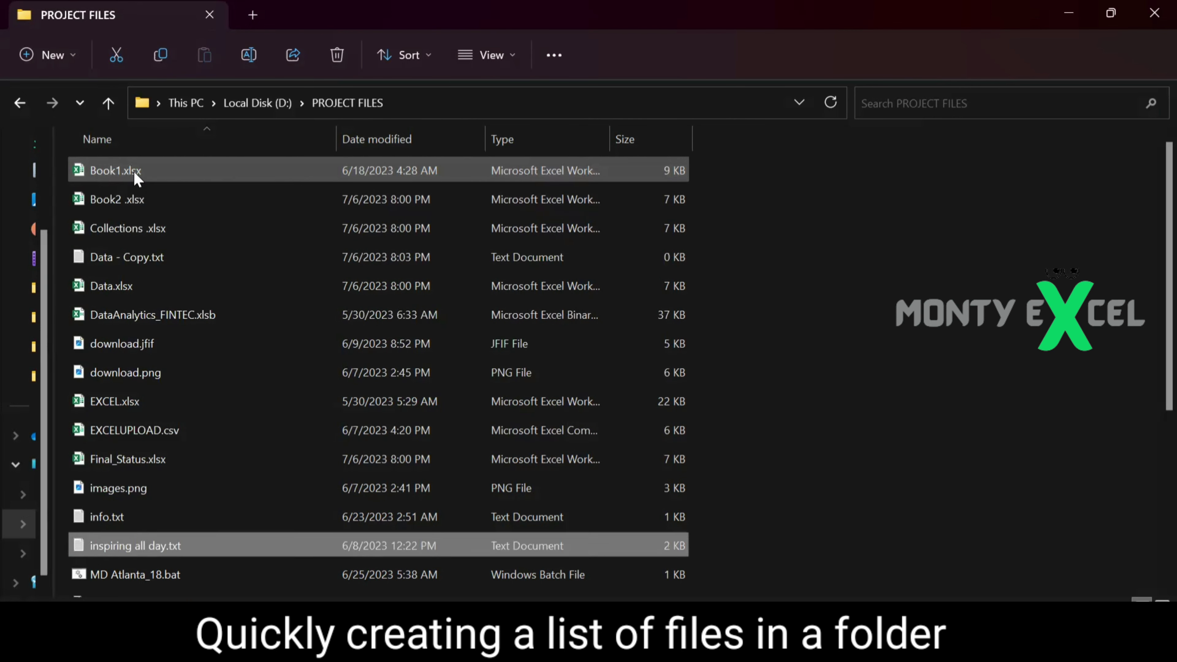
key(Down)
key(Down)
key(Down)
key(Down)
key(Down)
key(Up)
key(Up)
key(Up)
key(Up)
key(Up)
key(Up)
key(Up)
key(Up)
key(Up)
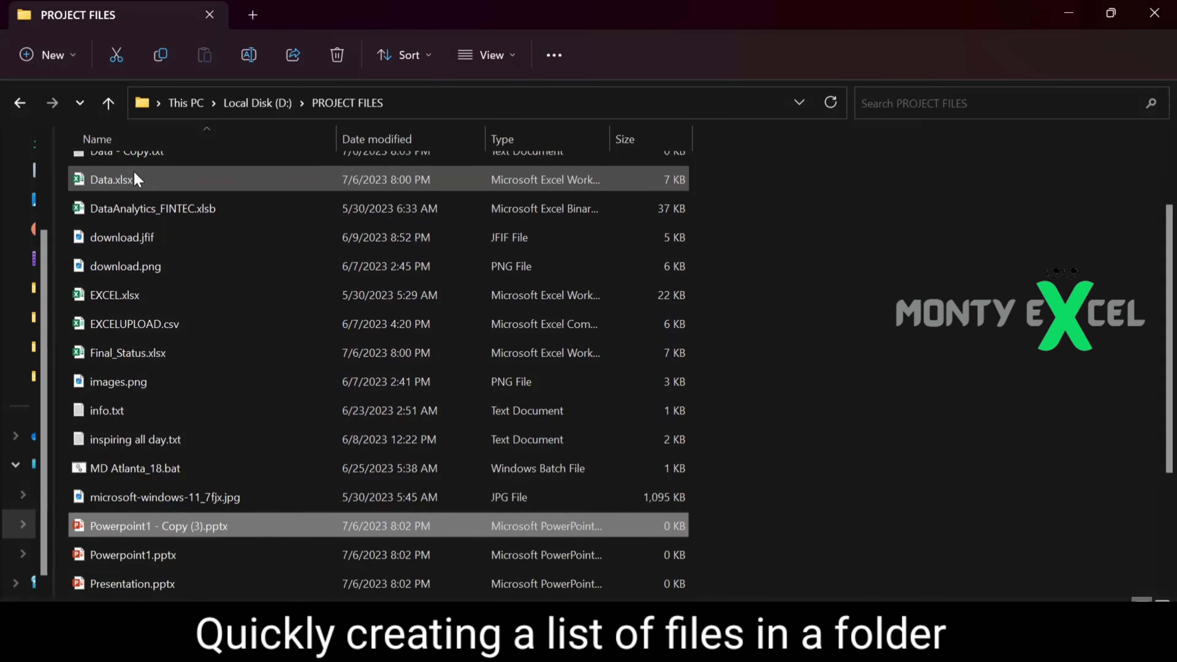
right_click(150, 183)
click(606, 51)
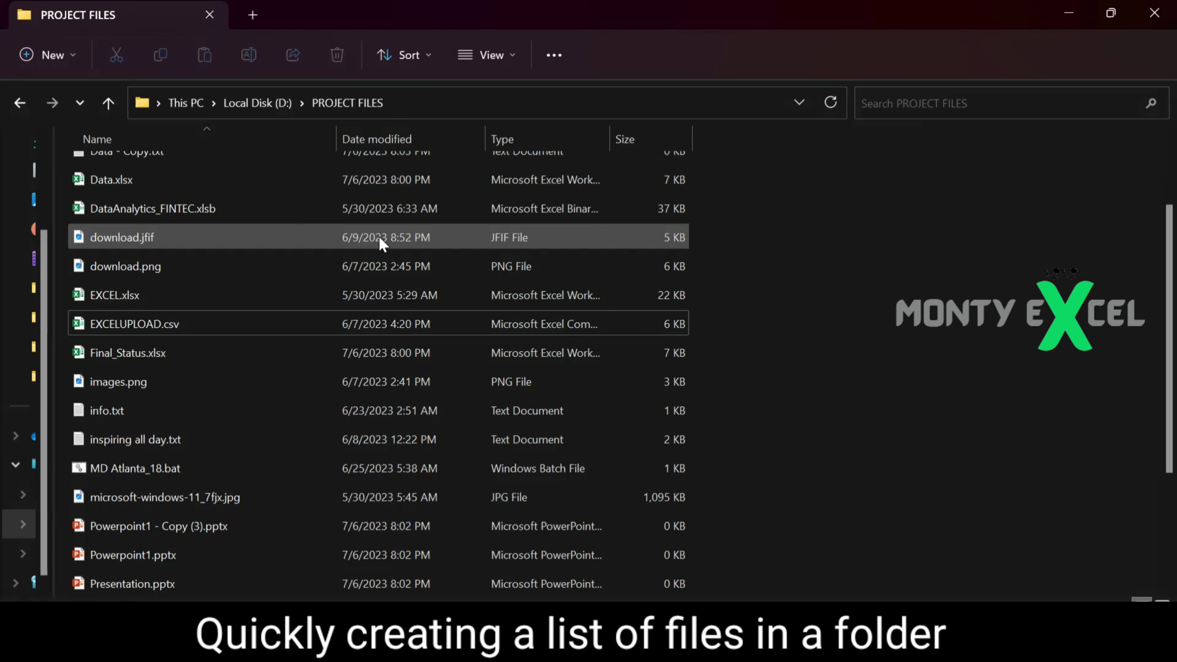
Step: Select all files in the PROJECT FILES folder and copy their paths
key(ctrl+a)
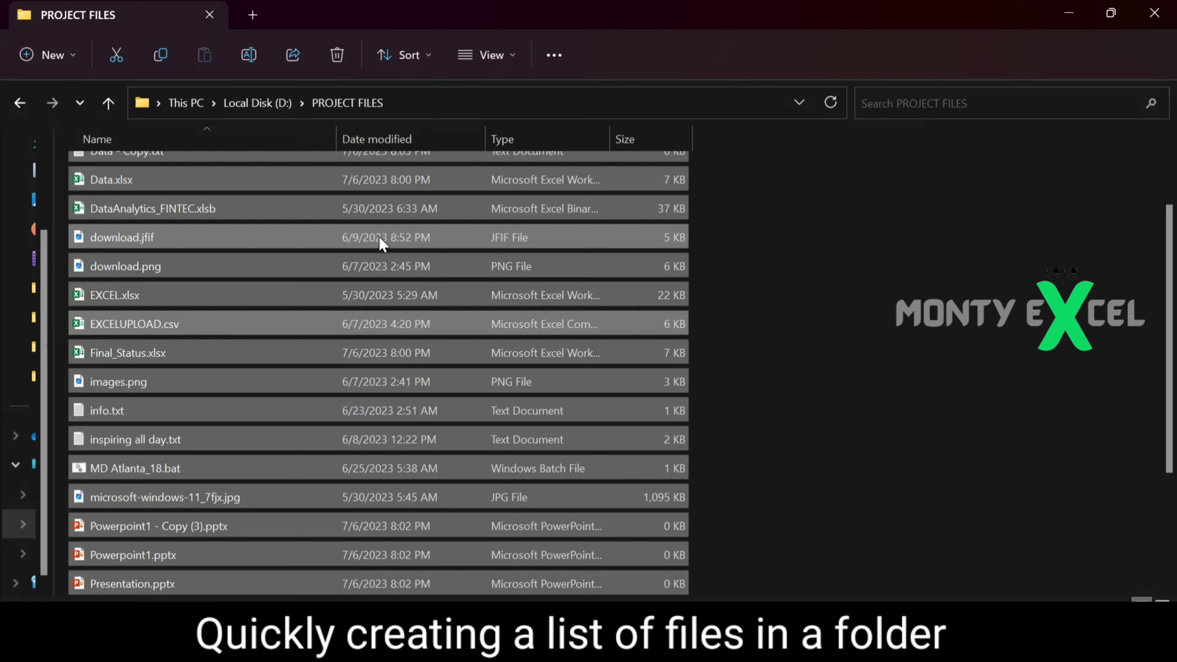
right_click(380, 241)
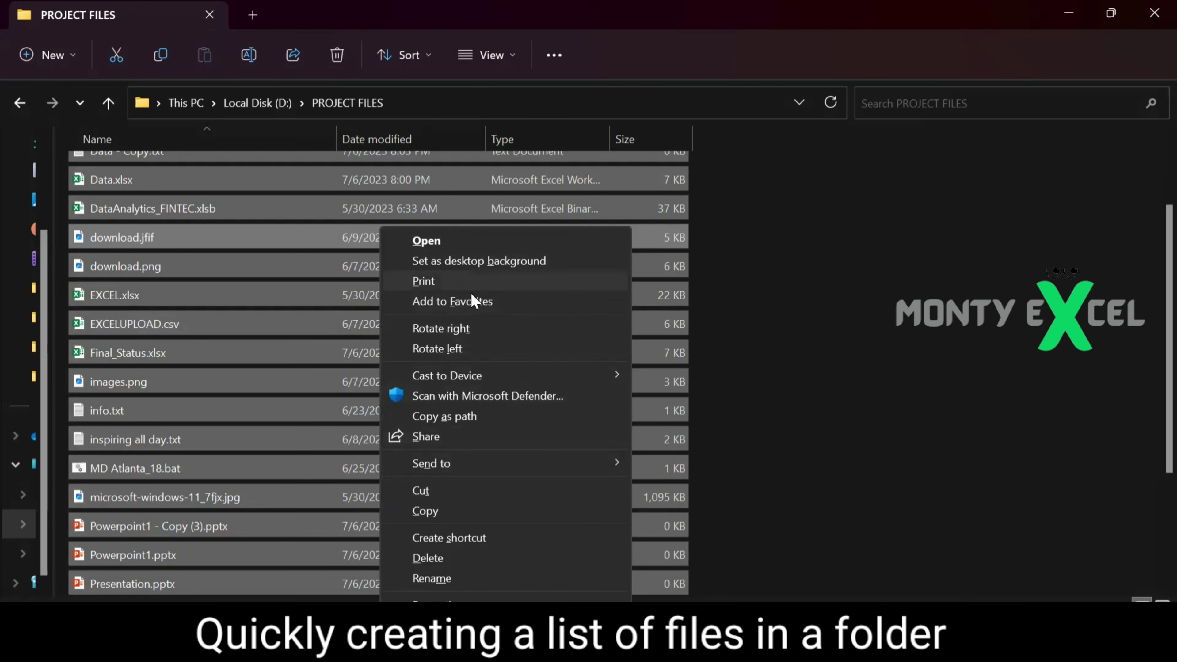
click(487, 416)
Step: Switch to the Excel workbook Book1 and paste the copied file paths starting in cell B2
mouse_move(813, 651)
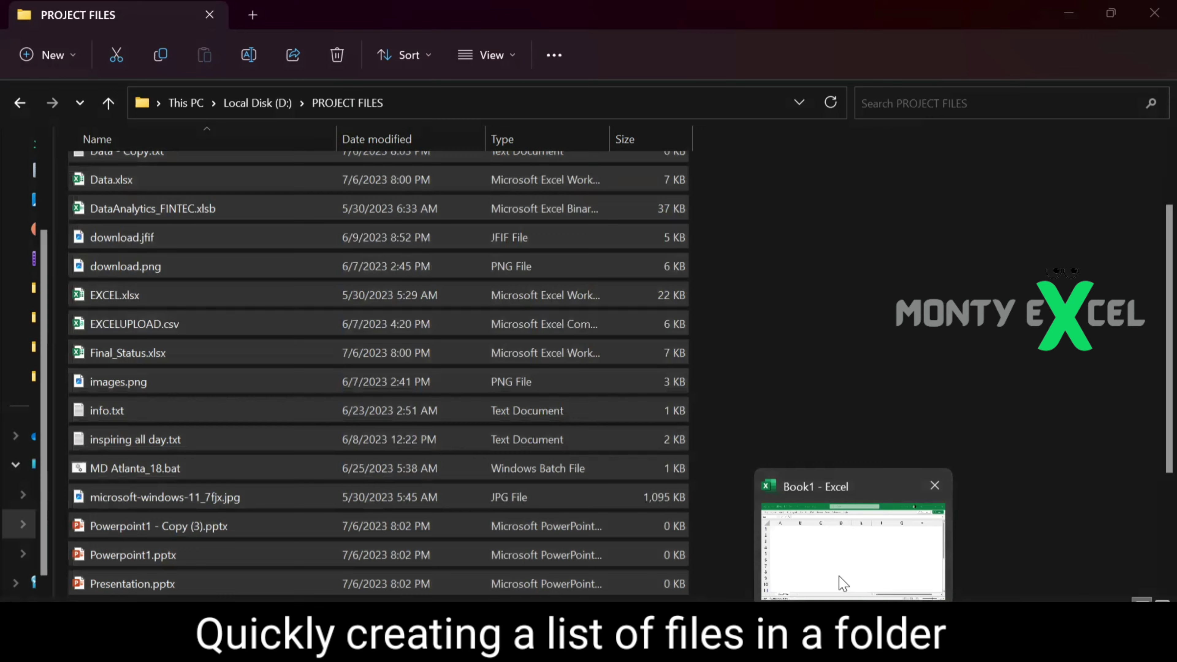
click(841, 583)
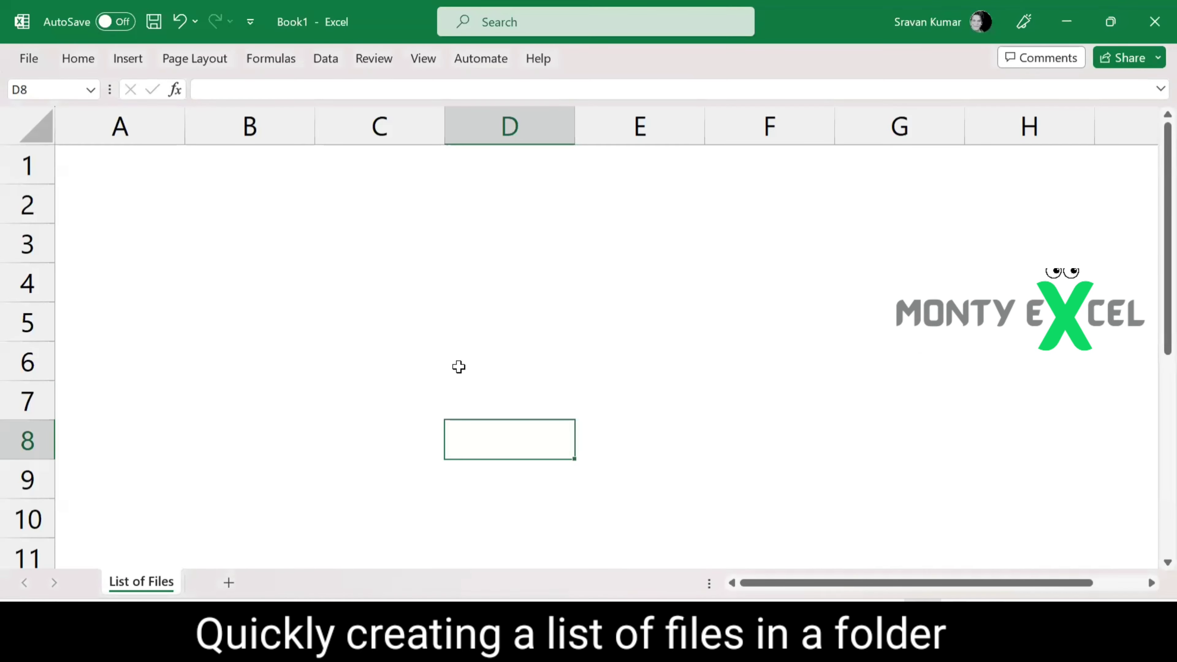
key(ctrl+Home)
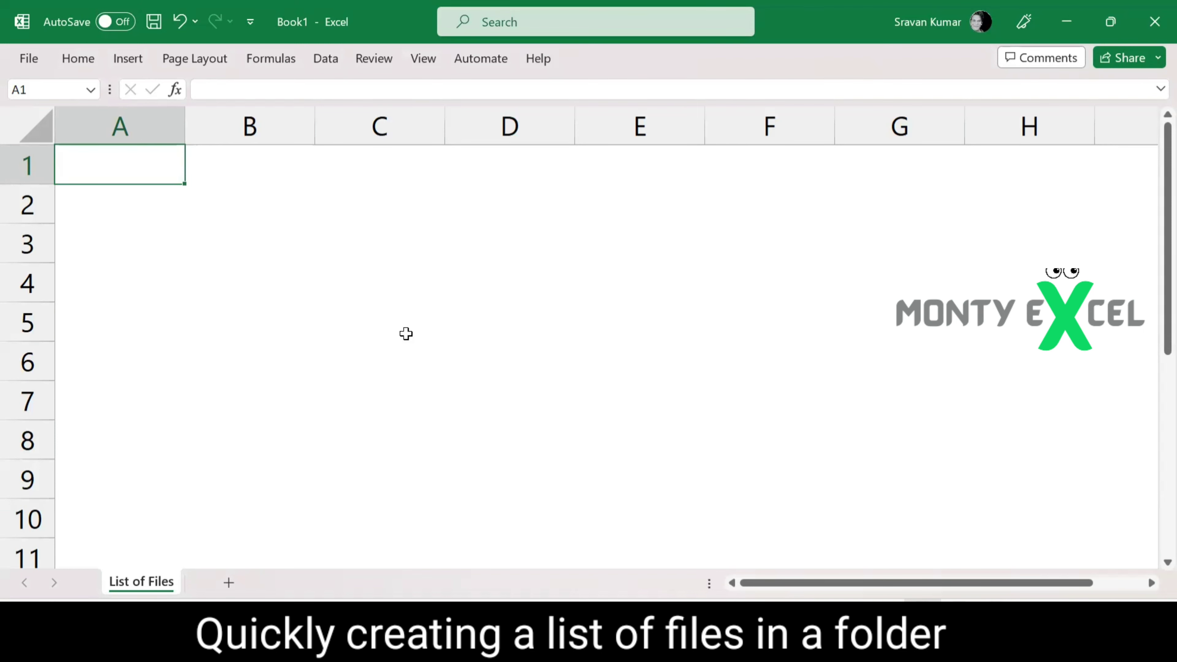
key(Down)
key(Right)
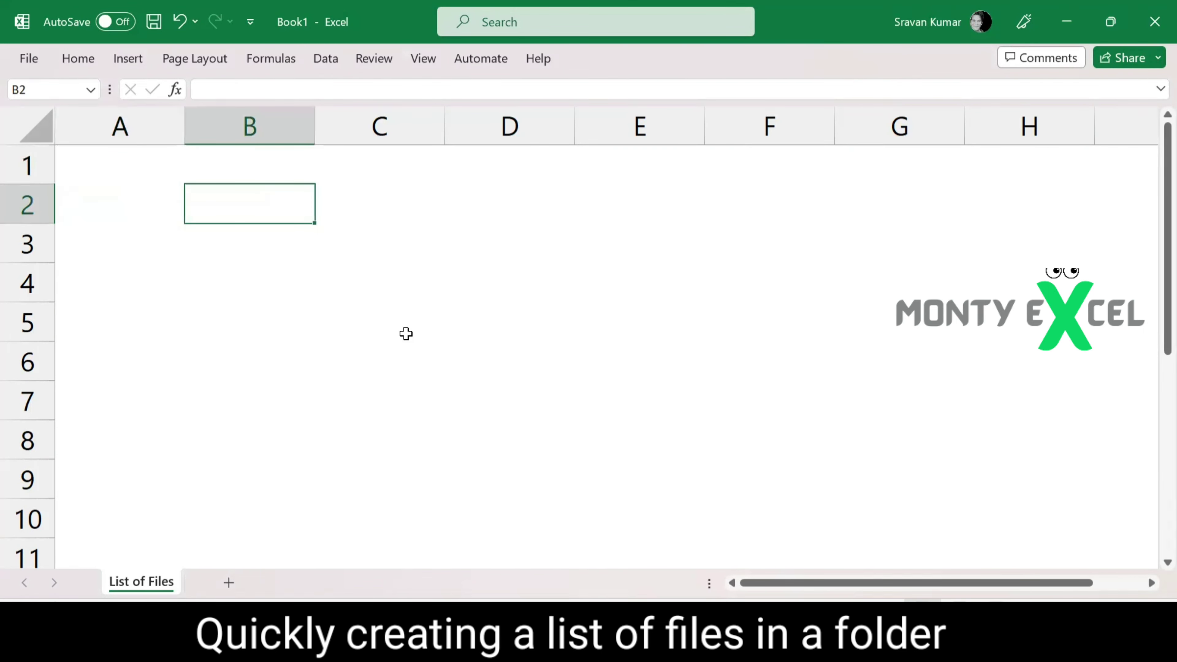
key(ctrl+v)
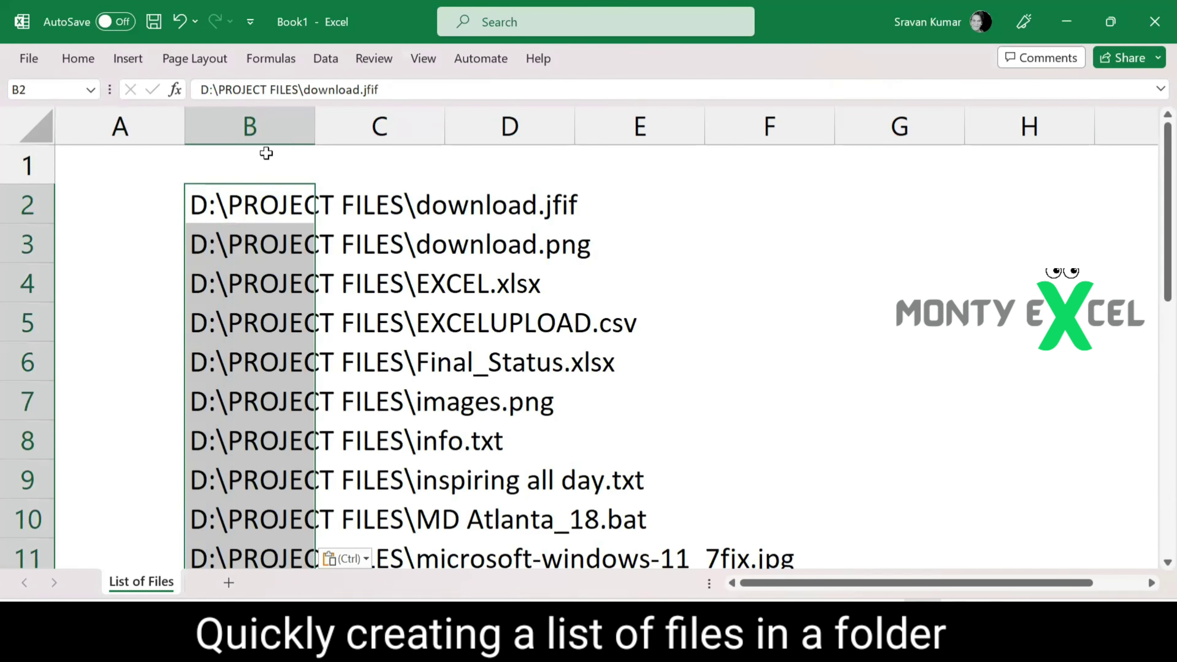
Step: Enter the header "Files Names" in B1 and autofit the width of column B
click(266, 156)
text(Files Nma)
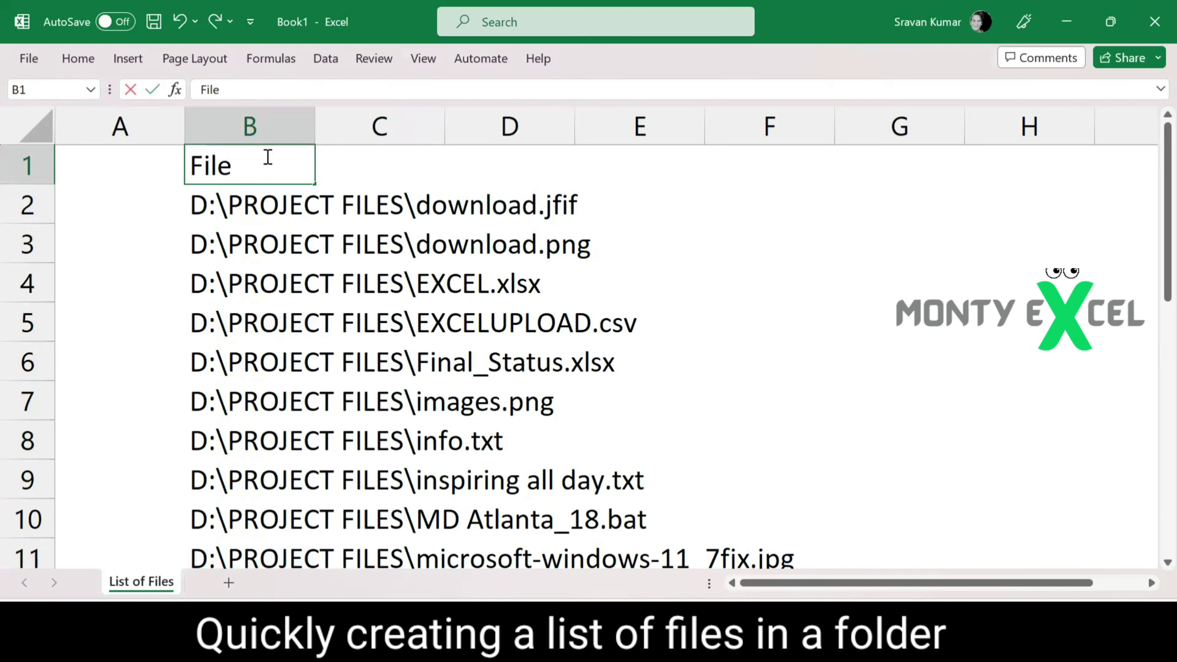
key(BackSpace)
key(BackSpace)
text(ames)
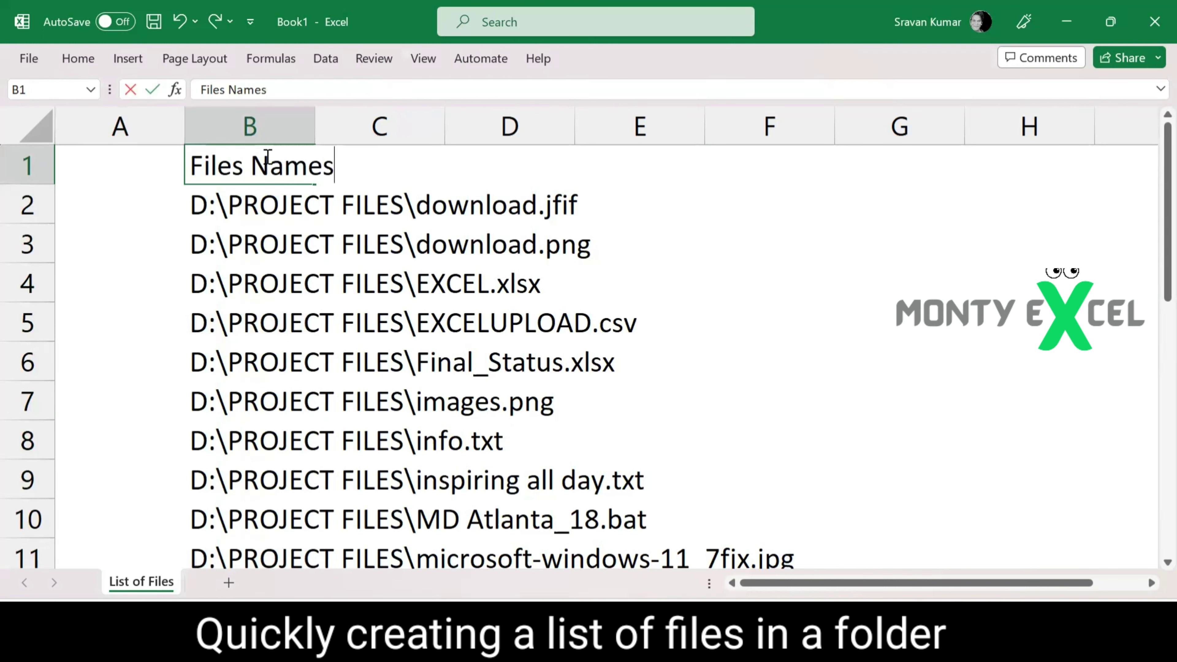
key(Return)
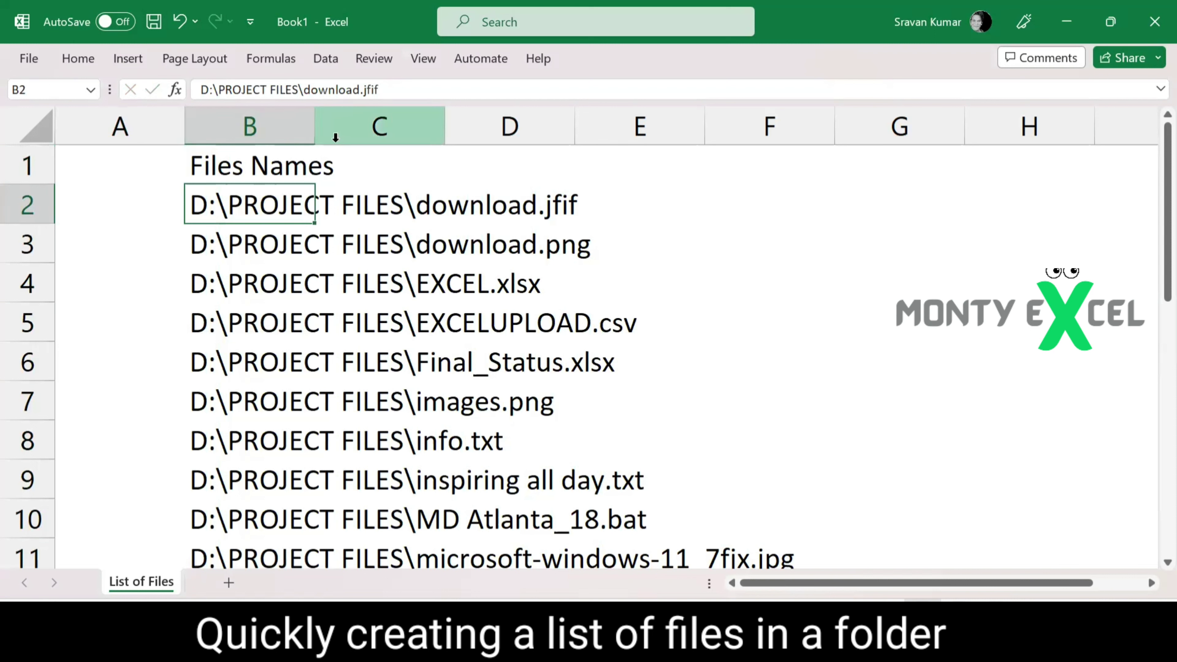
double_click(315, 128)
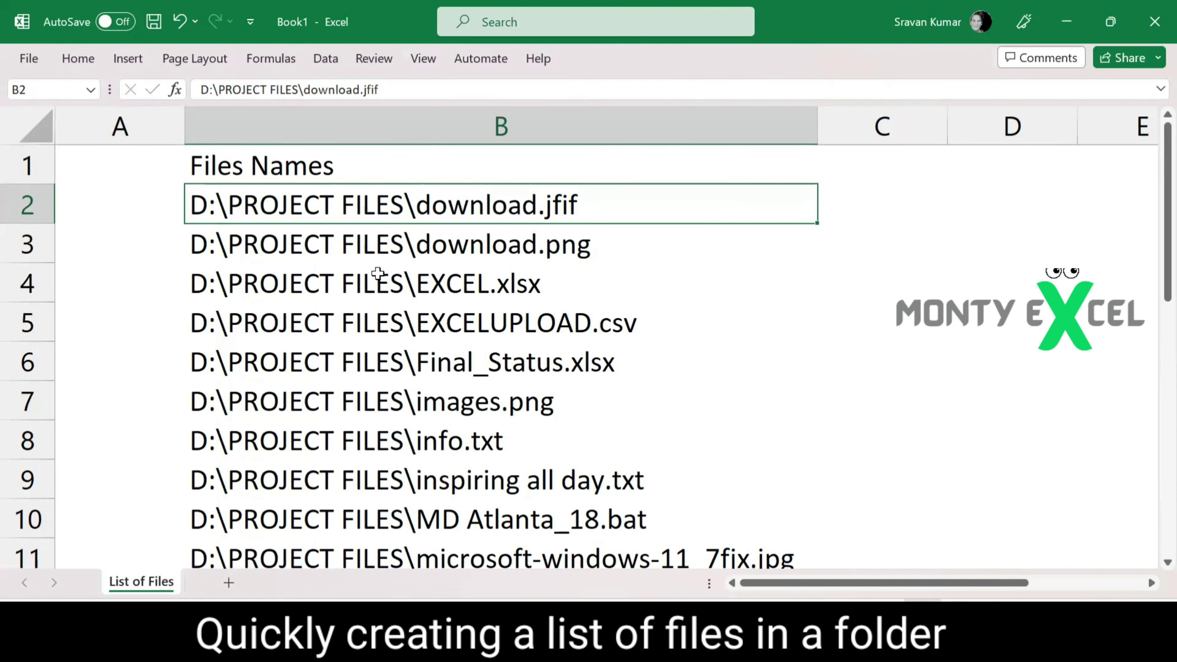
Step: Split column B with Text to Columns as delimited data, using only a backslash (\) as the custom delimiter
click(374, 115)
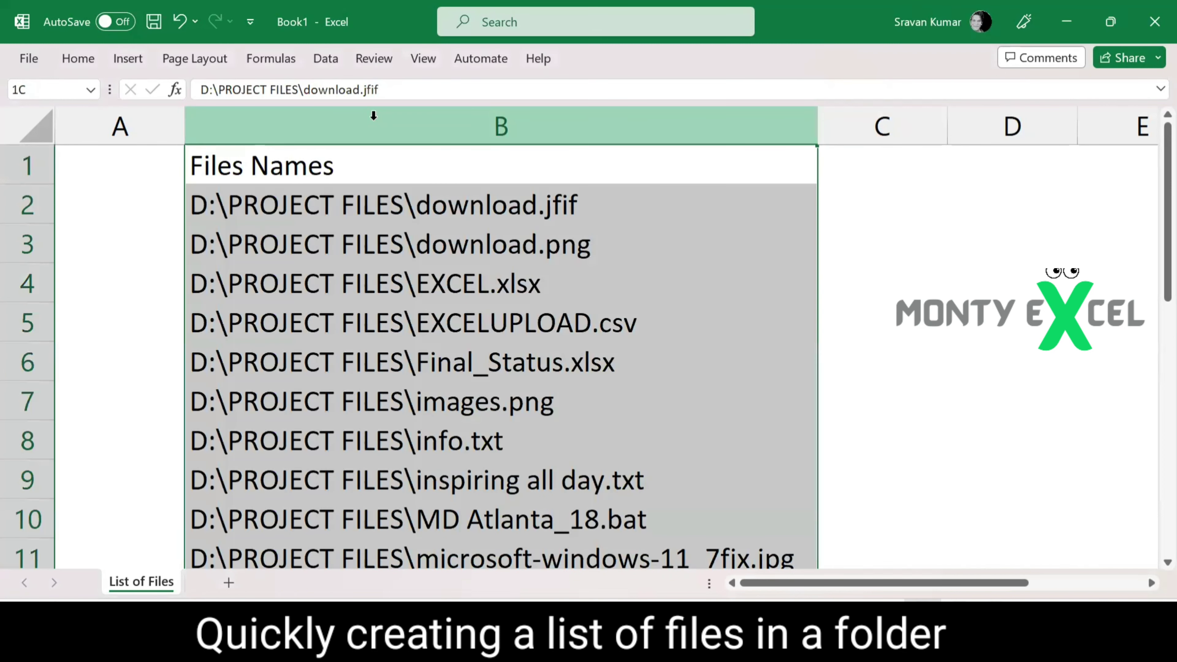
click(96, 62)
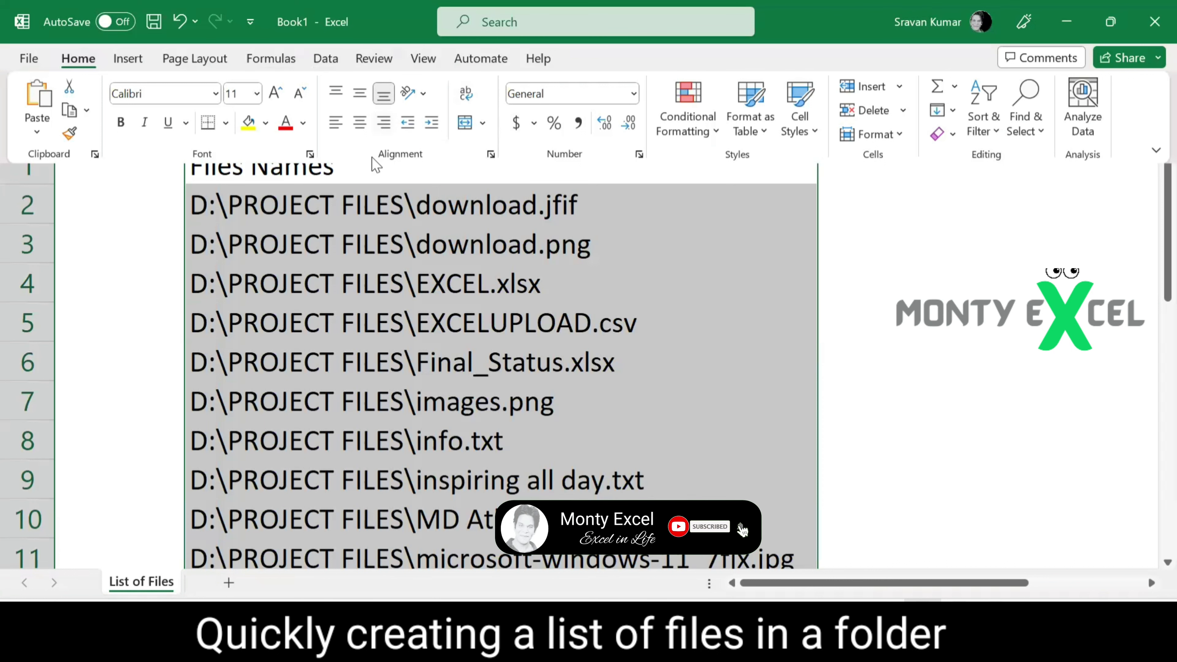
click(325, 59)
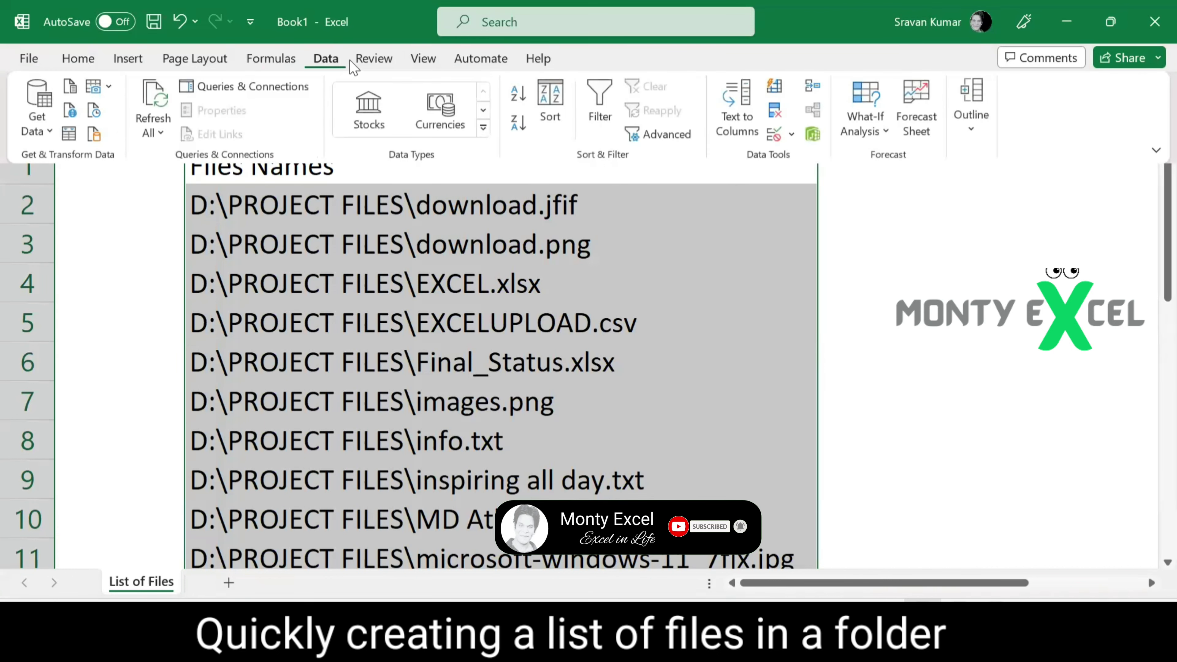
click(732, 119)
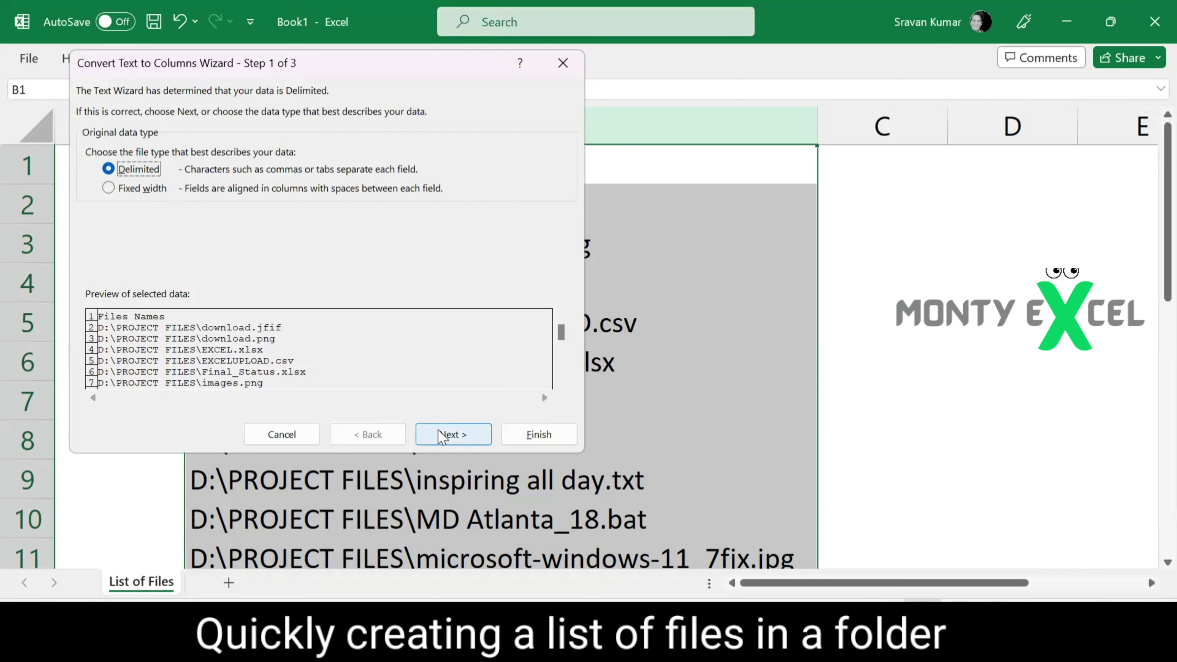
click(443, 438)
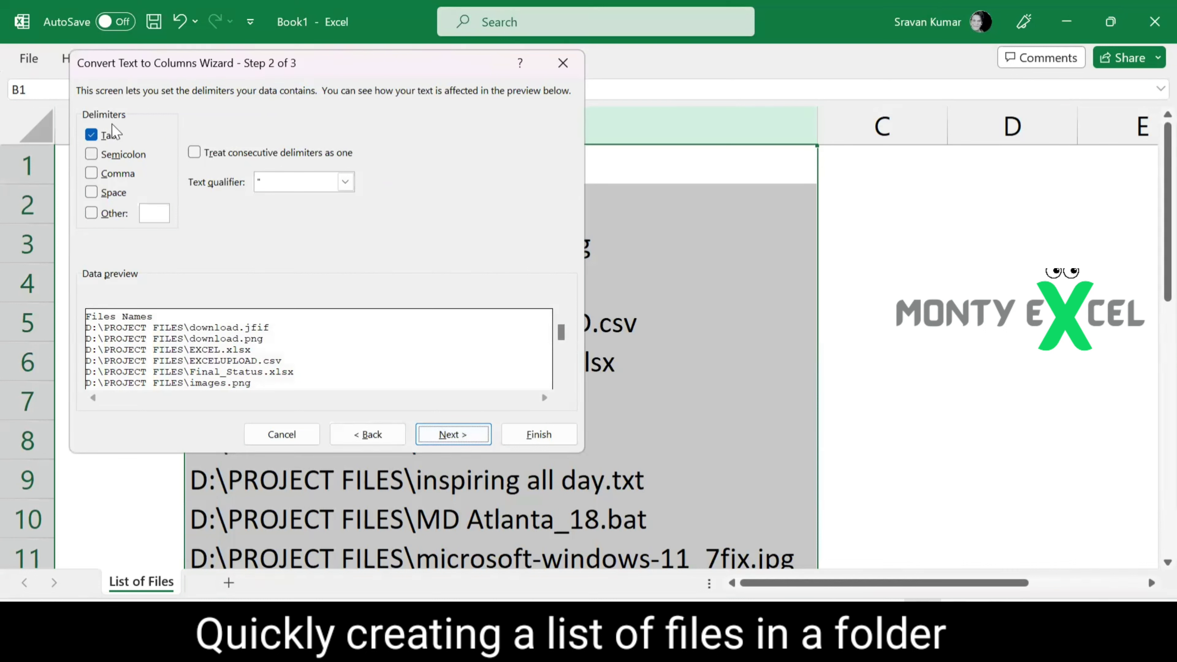
click(104, 139)
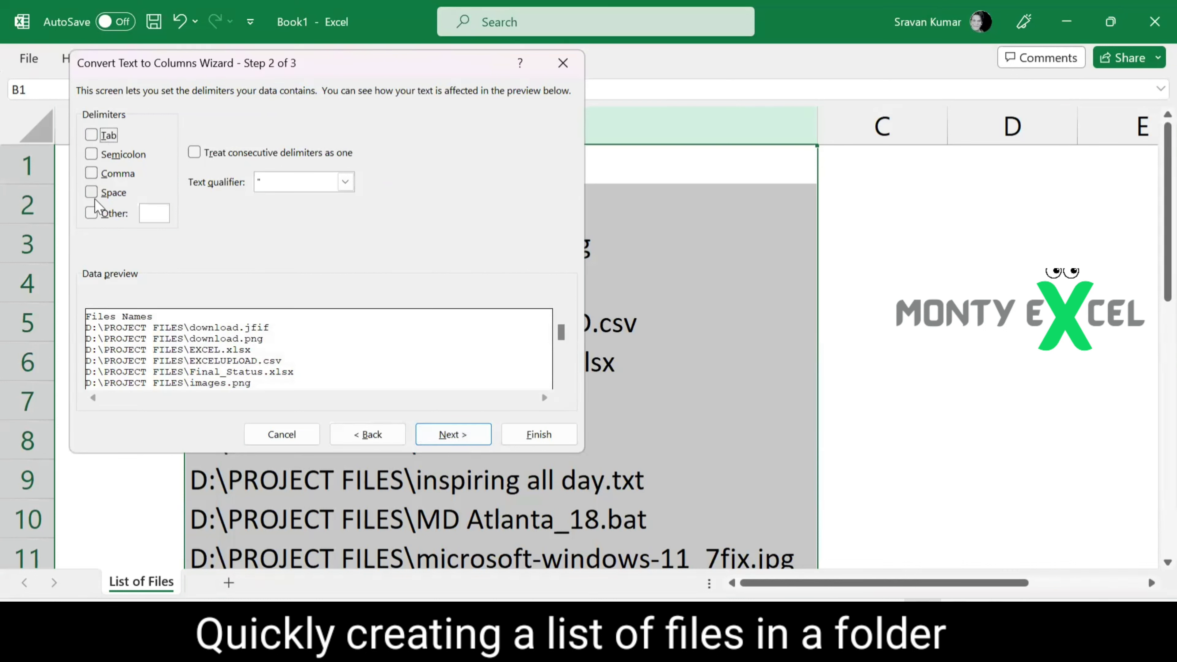
click(95, 216)
text(\)
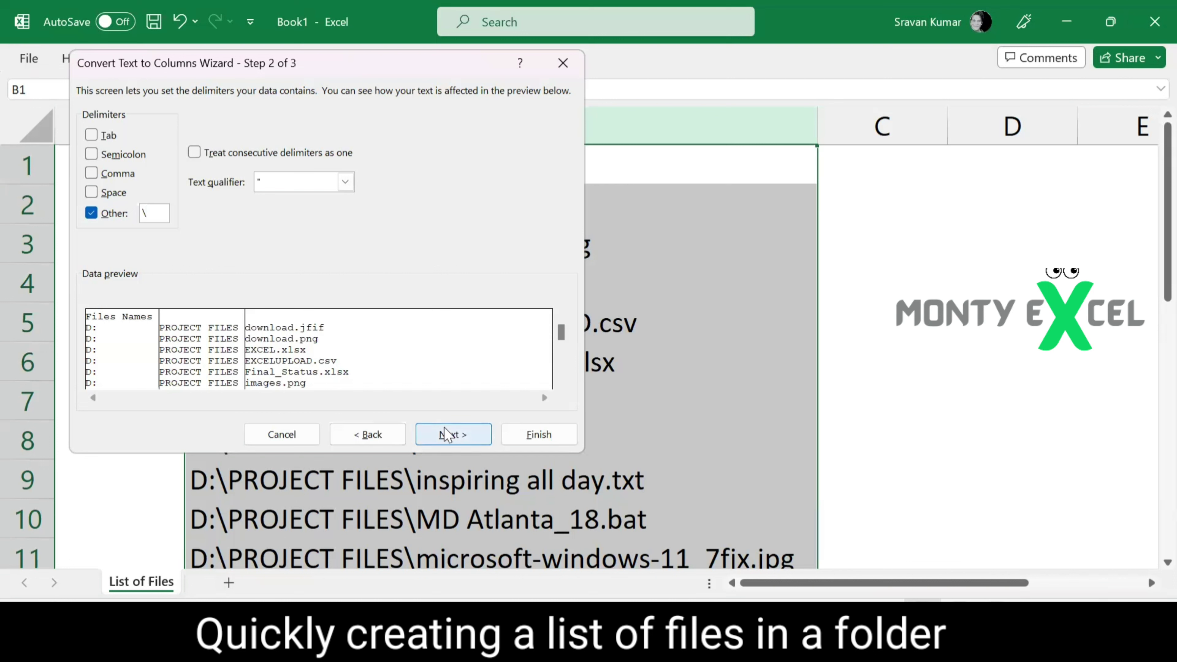
click(452, 436)
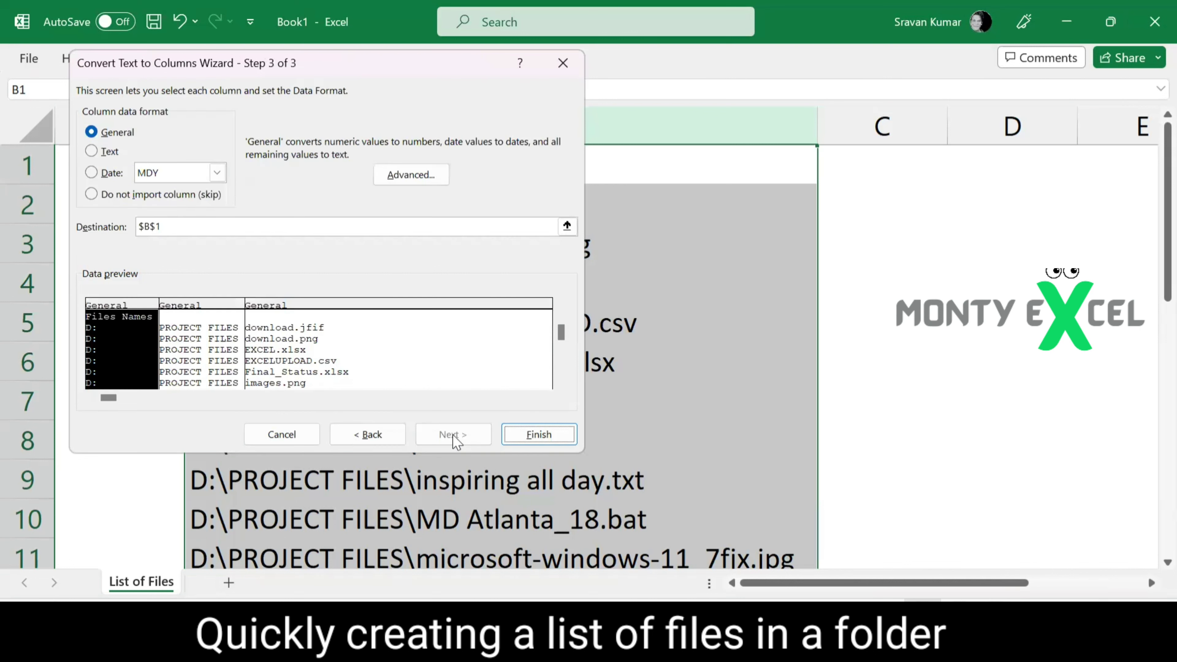
click(524, 436)
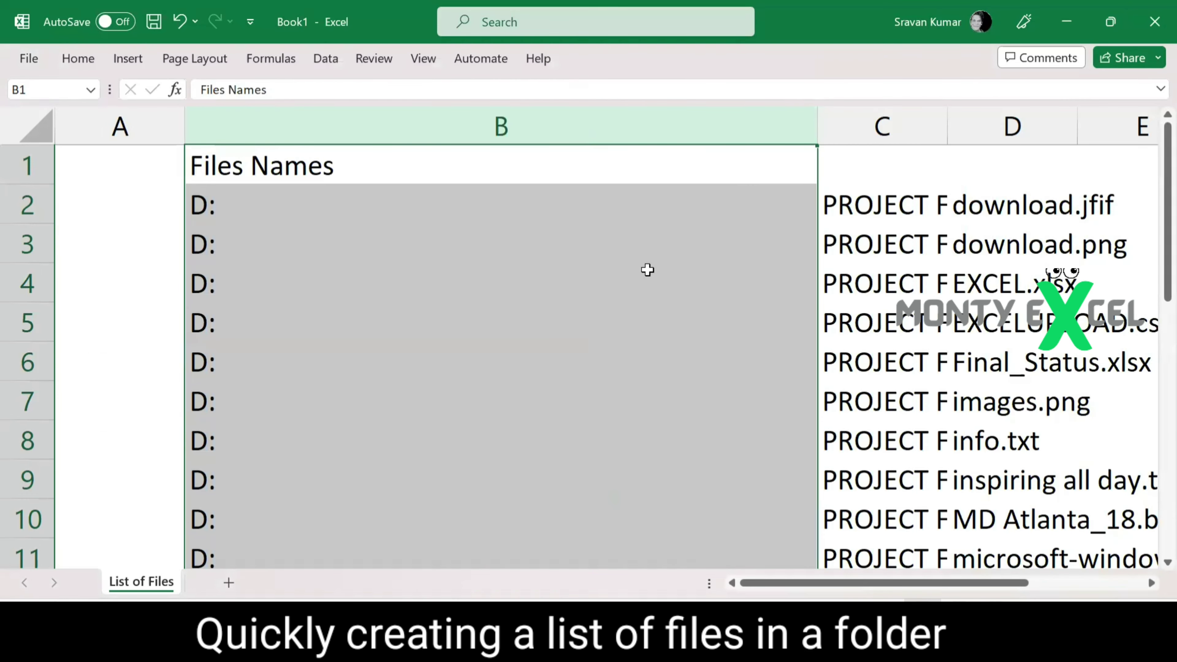
Step: Copy the Files Names header from B1 into C1
click(520, 164)
key(ctrl+c)
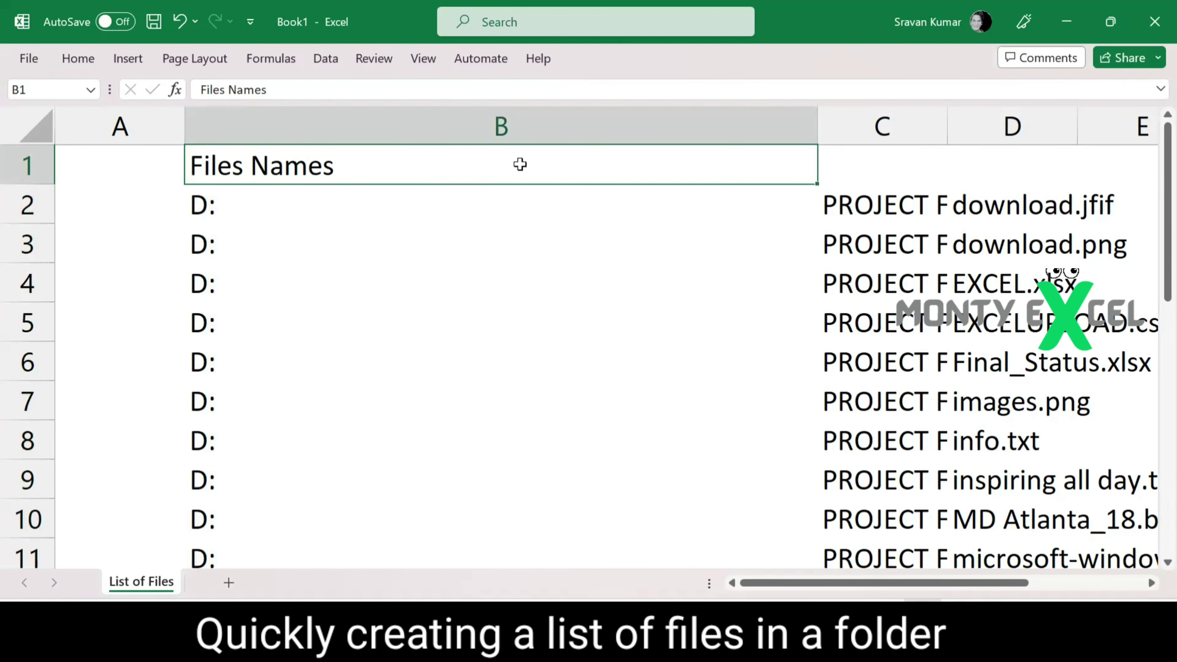
click(849, 169)
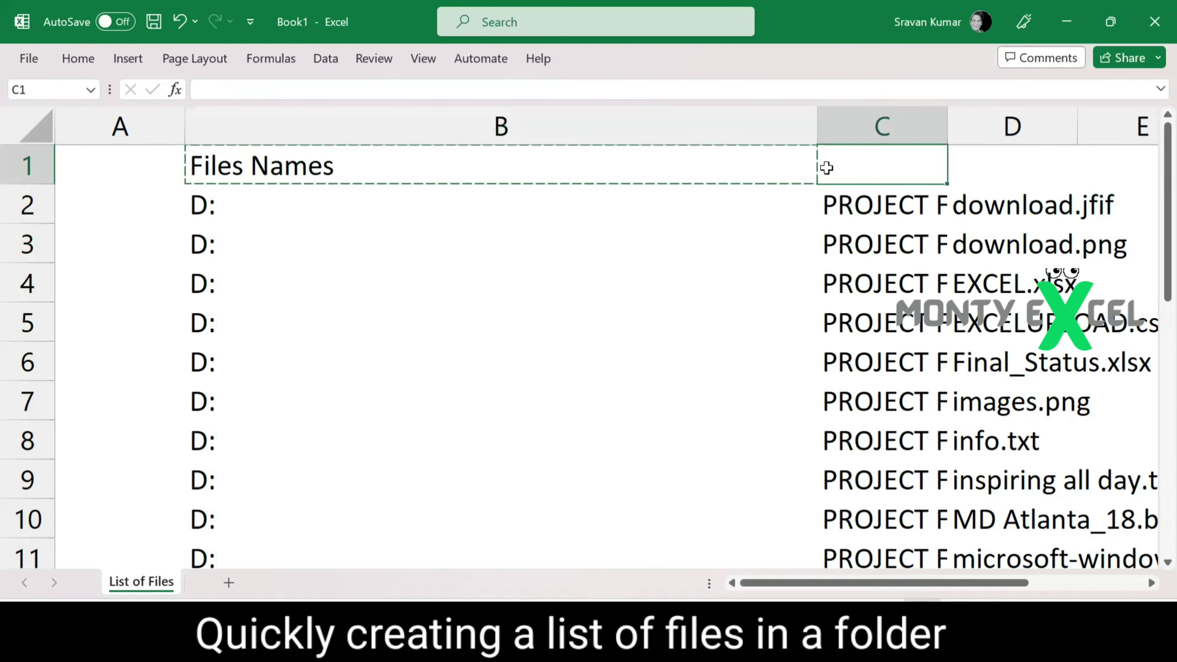
key(ctrl+v)
key(ctrl)
key(ctrl)
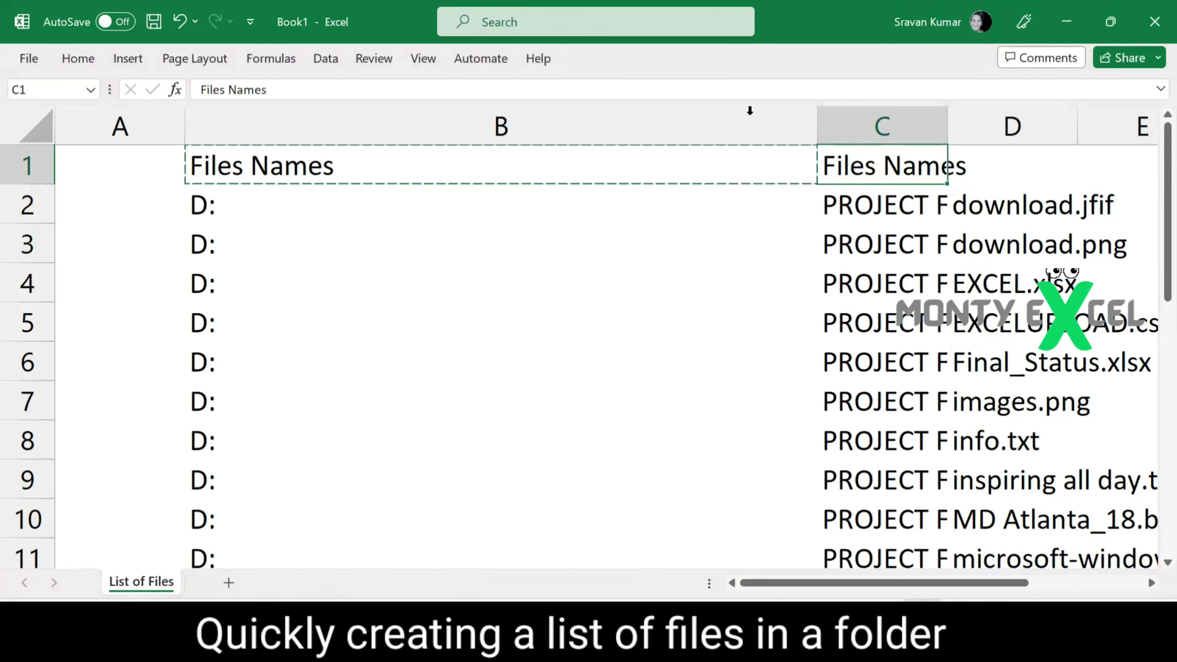
Step: Delete columns A and B, and autofit the widths of the two remaining data columns
drag(656, 113, 146, 133)
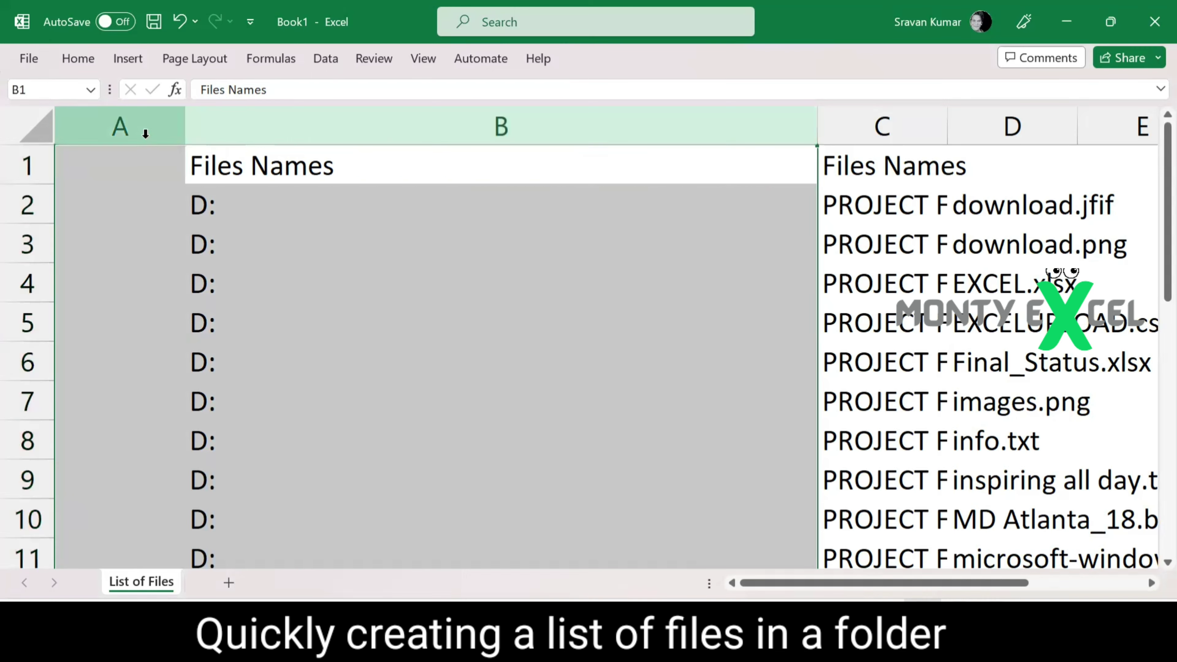
key(ctrl+minus)
double_click(186, 130)
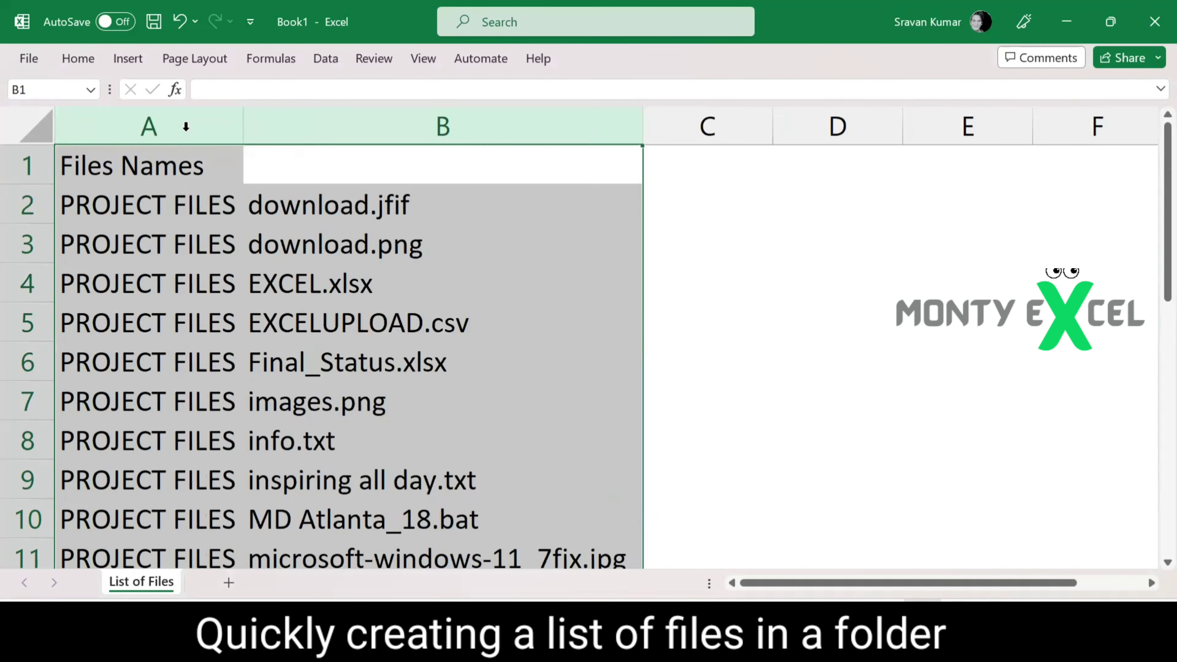
click(244, 131)
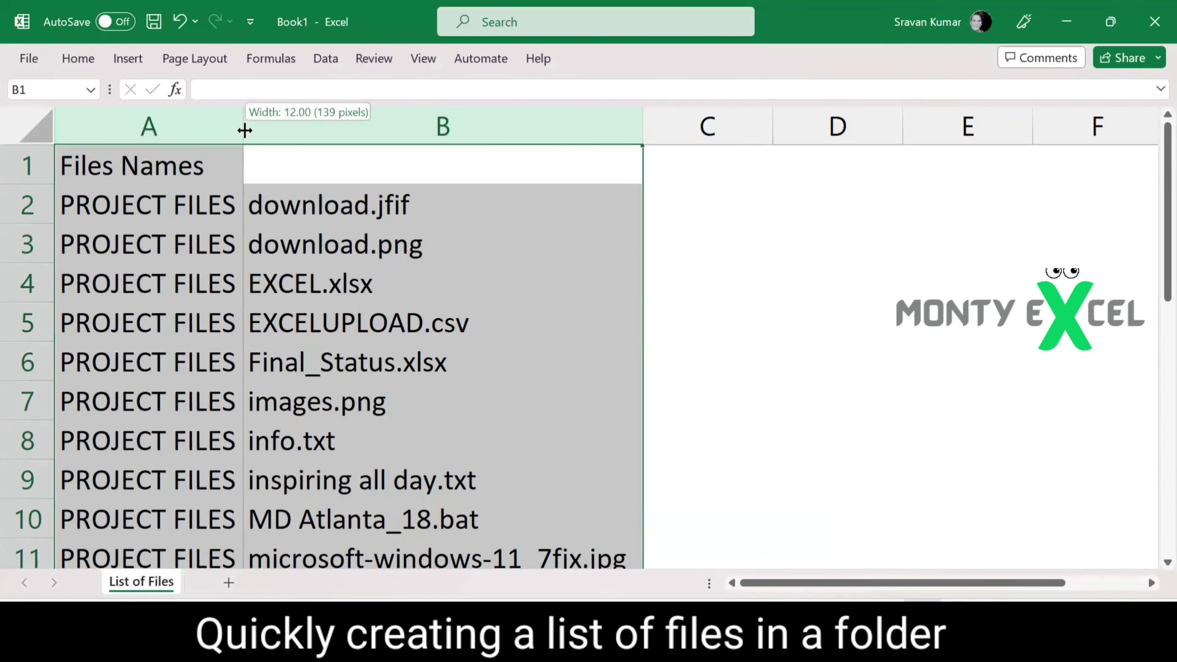
click(194, 211)
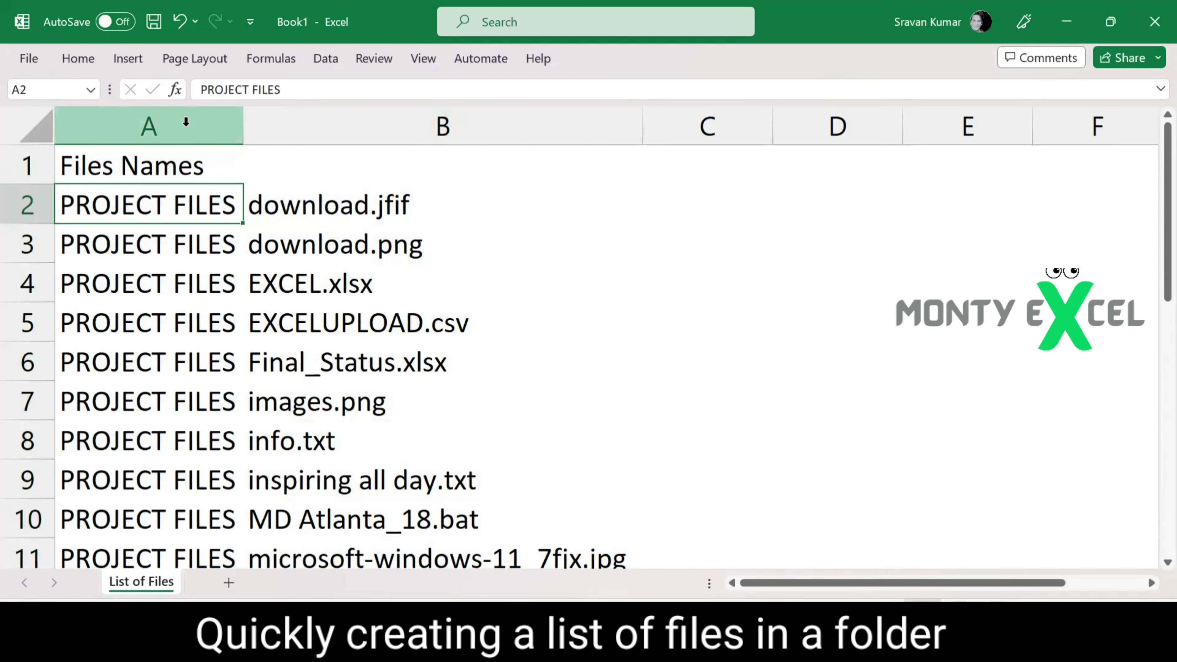
Step: Copy the Files Names header from A1 into B1 and delete column A with the folder name
click(172, 175)
key(ctrl+c)
click(342, 171)
key(ctrl+v)
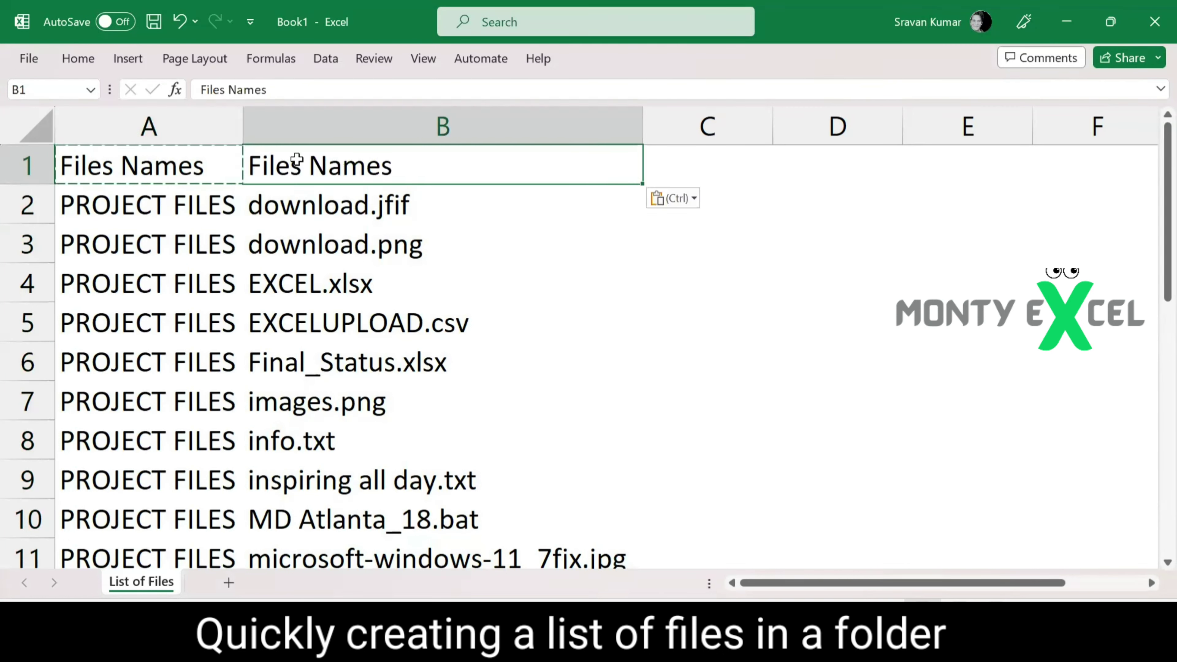
click(203, 125)
key(ctrl+minus)
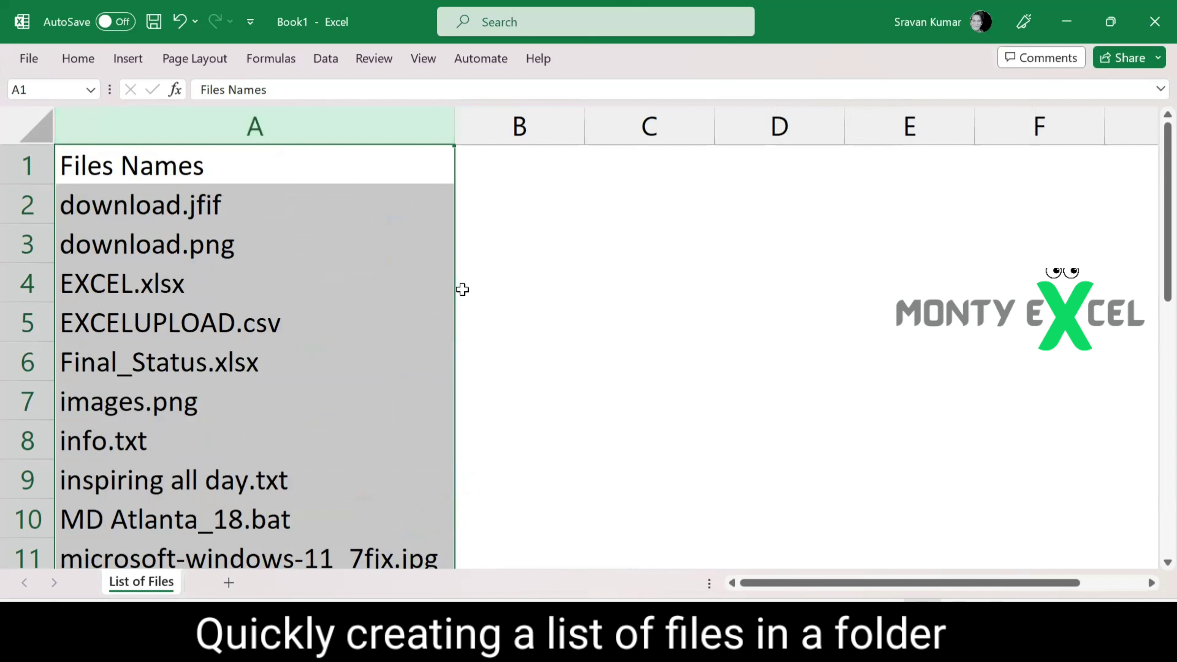
Step: Convert the file list in A1:A26 into a table with the headers option left off
click(167, 291)
key(ctrl+t)
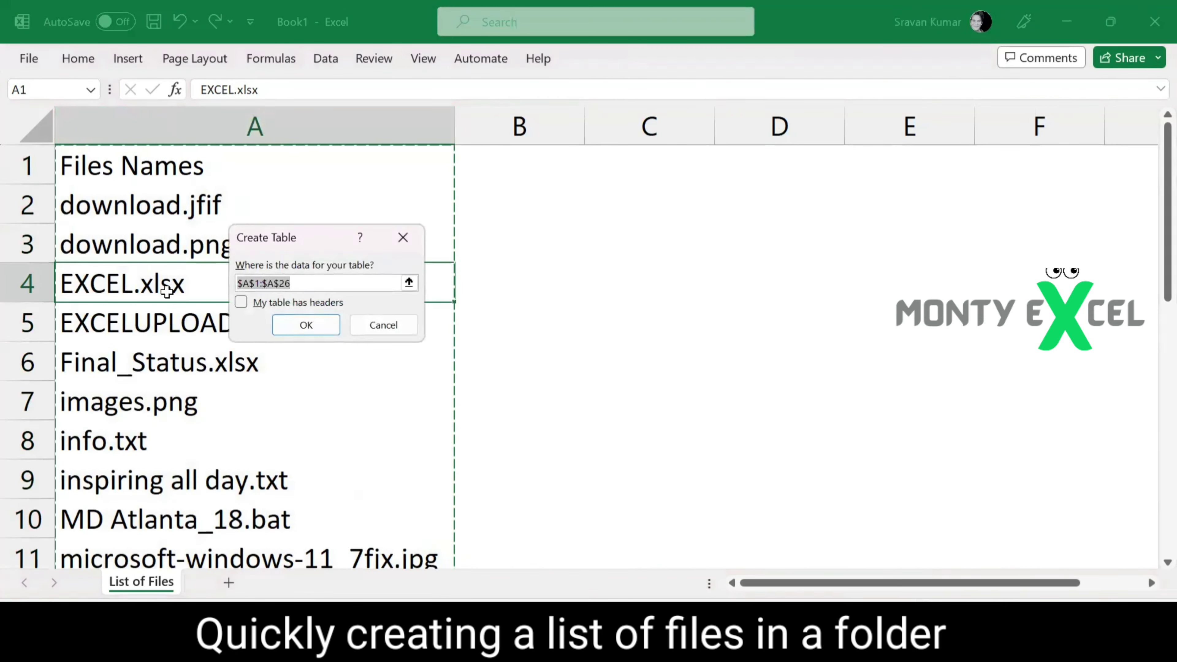
key(Return)
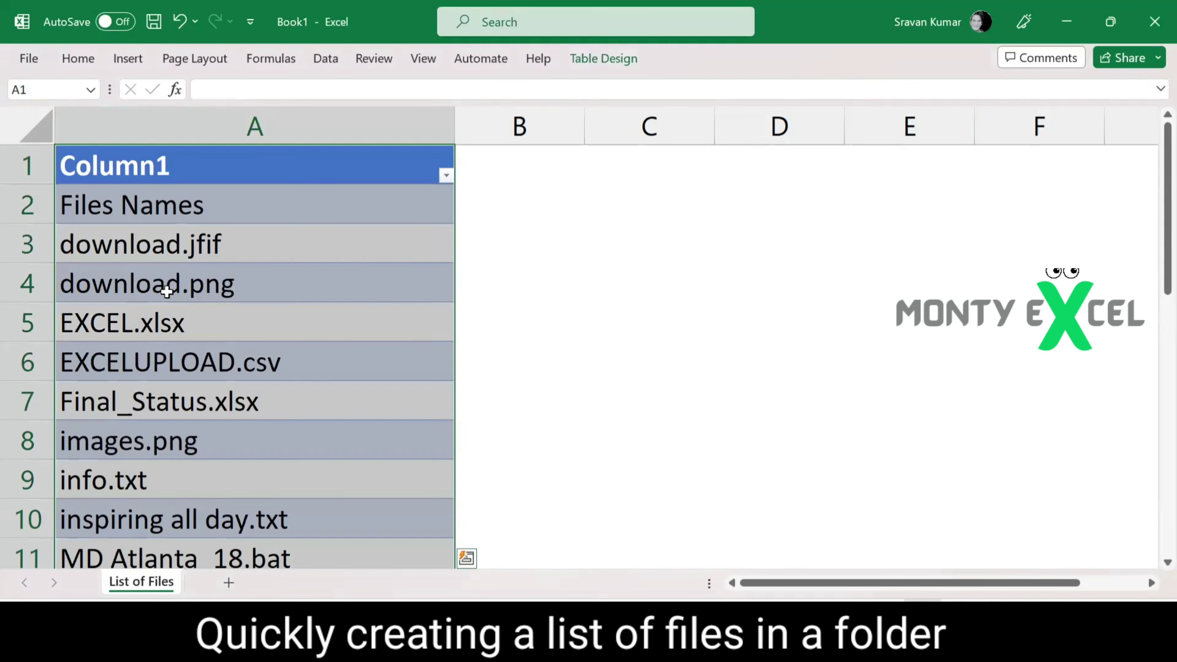
Step: Rename the table's header in A1 to "Files Names"
double_click(186, 162)
double_click(185, 161)
text(Files)
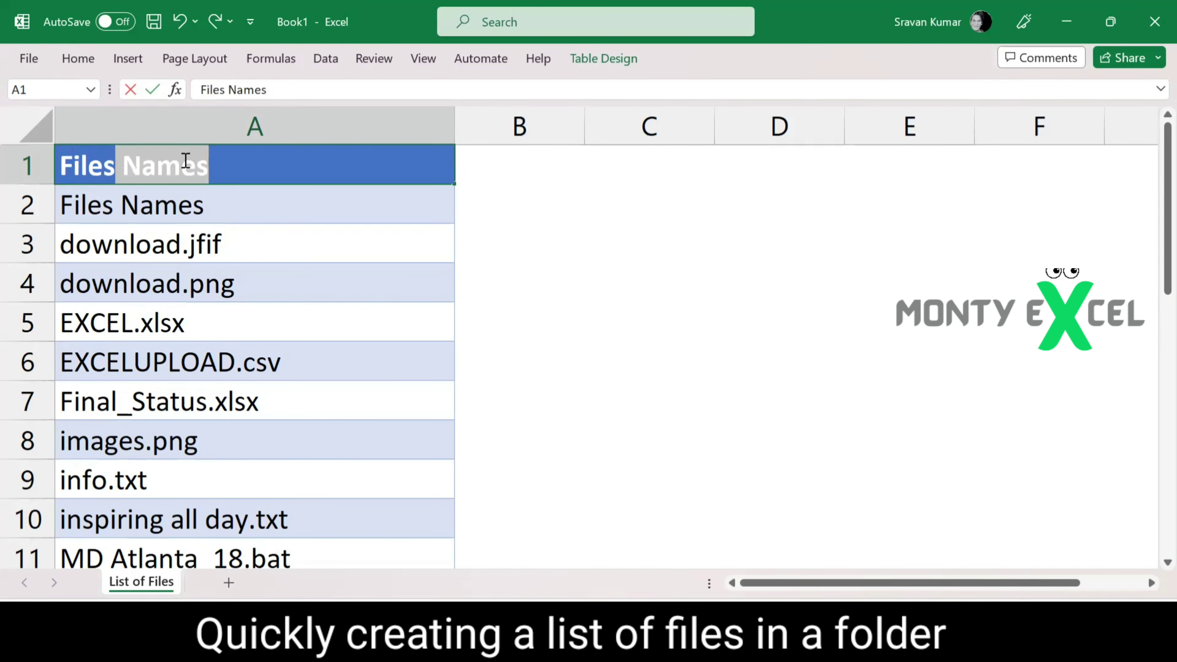
key(Return)
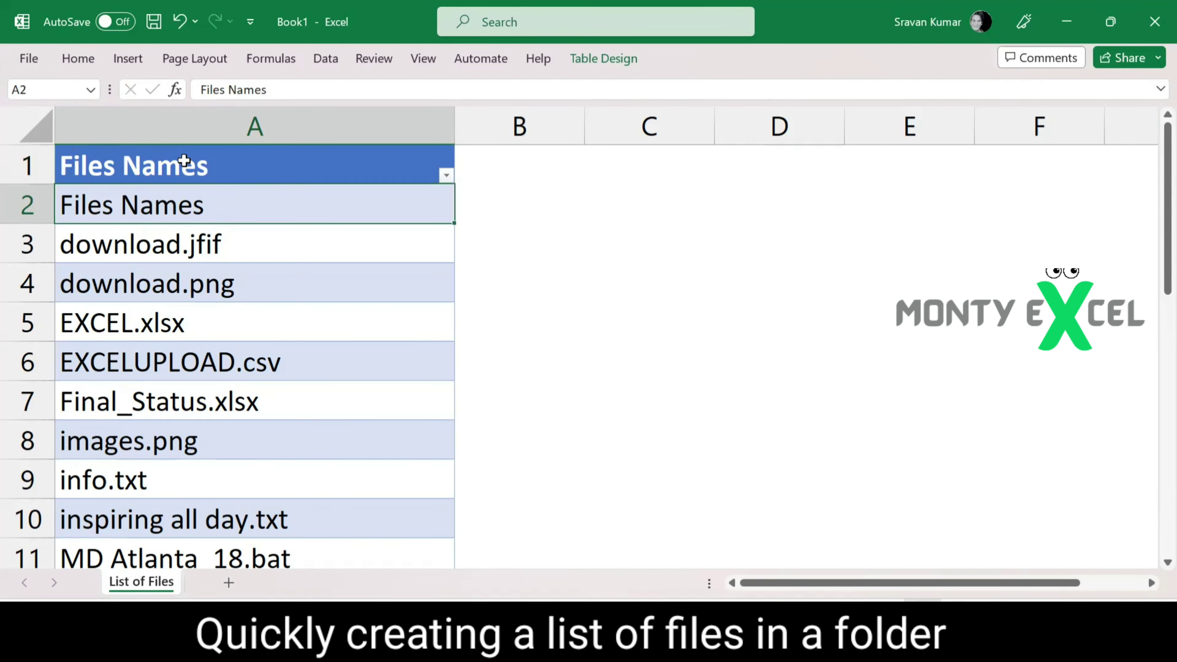